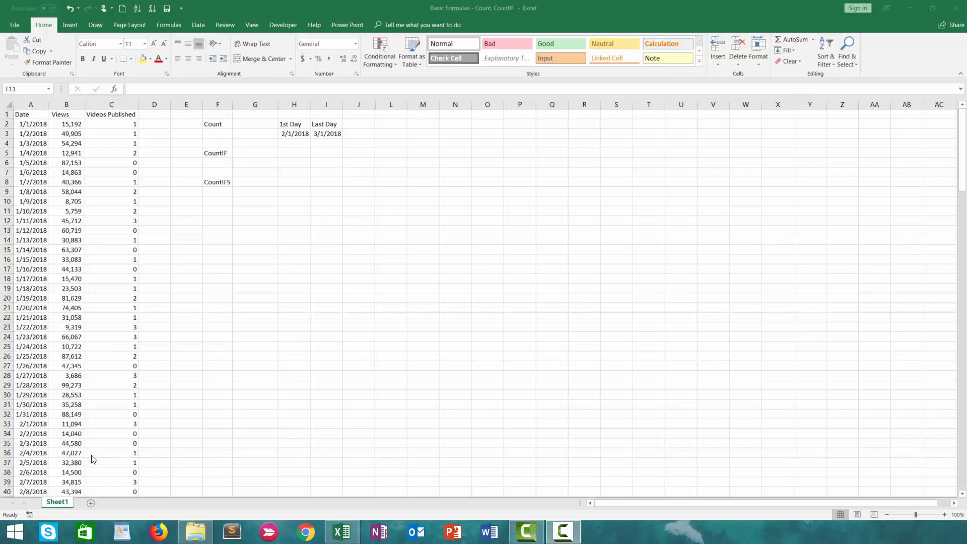
Enter a COUNT formula in cell F3, under the Count label, that counts the numbers in the whole of column C
left_click(220, 134)
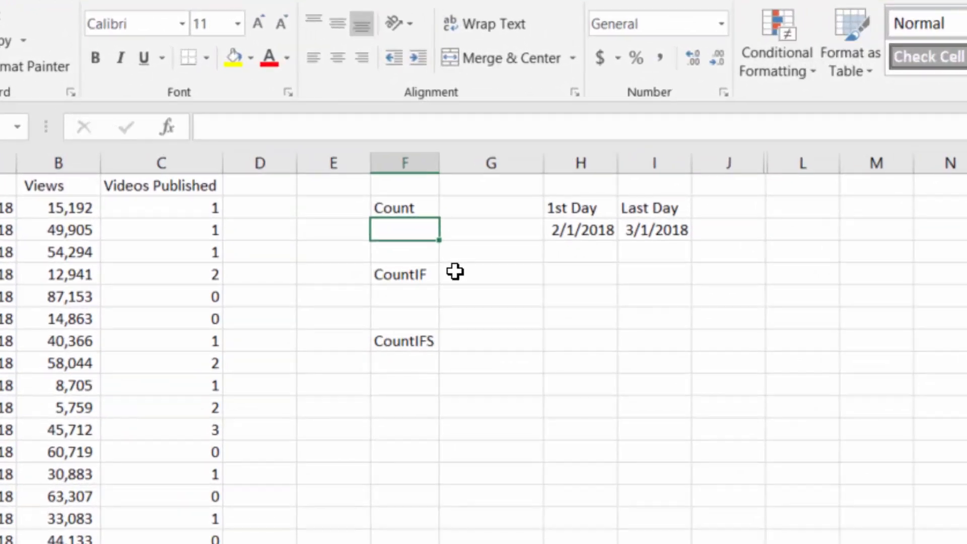
type("=count")
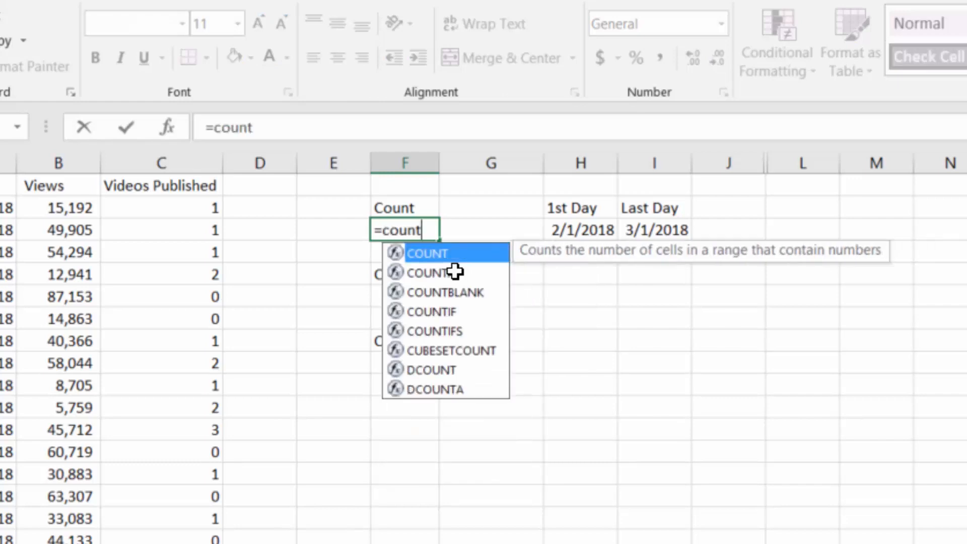
type("(")
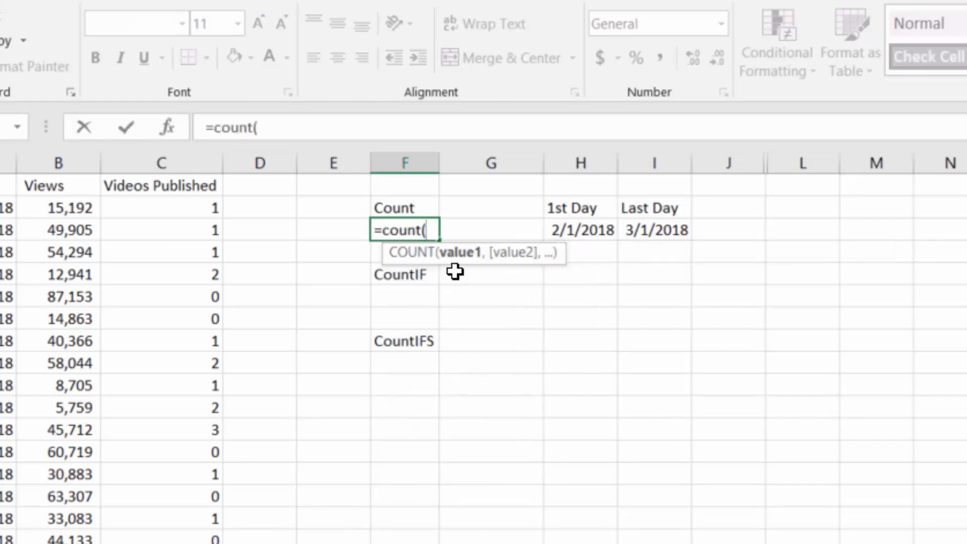
left_click(162, 162)
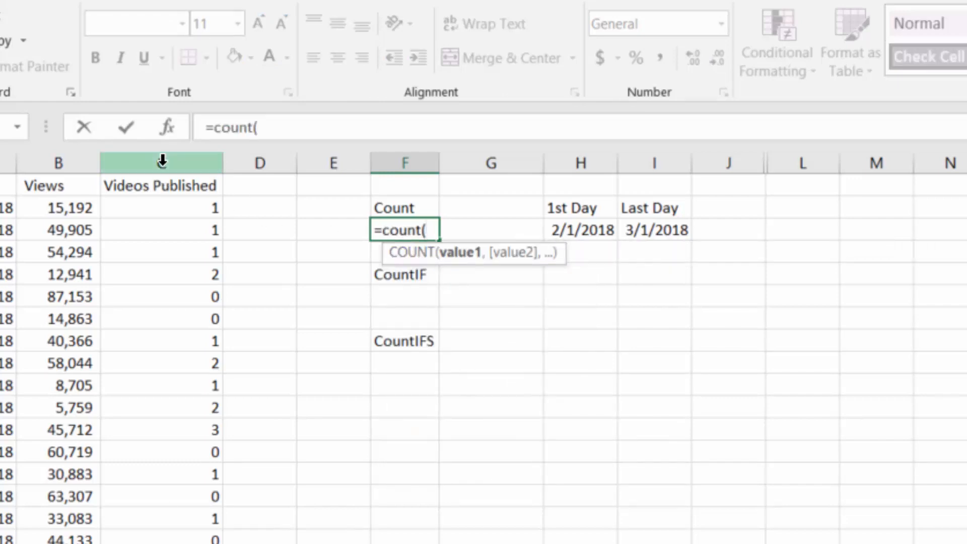
key("Return")
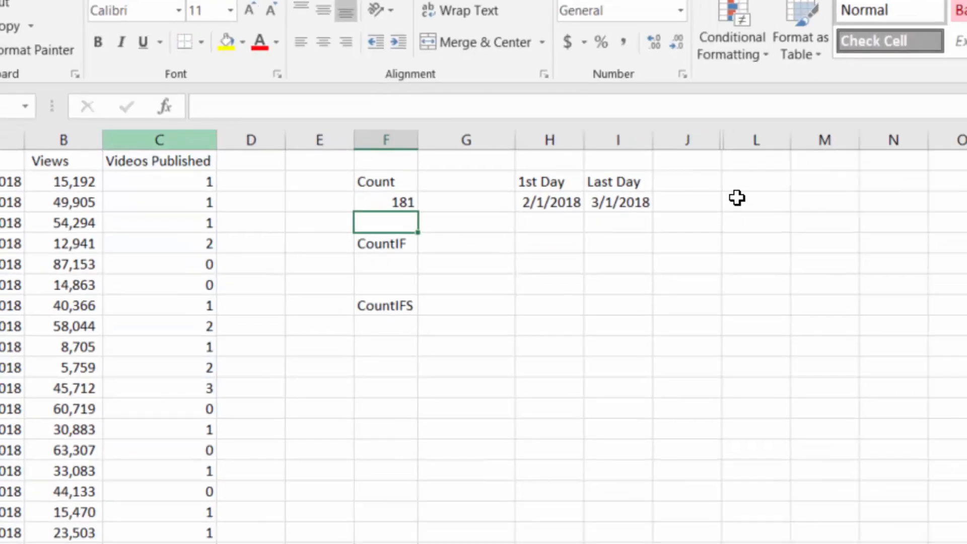
Examine where the Videos Published data in column C ends, and return to the column's header
key("Left")
key("Left")
key("Left")
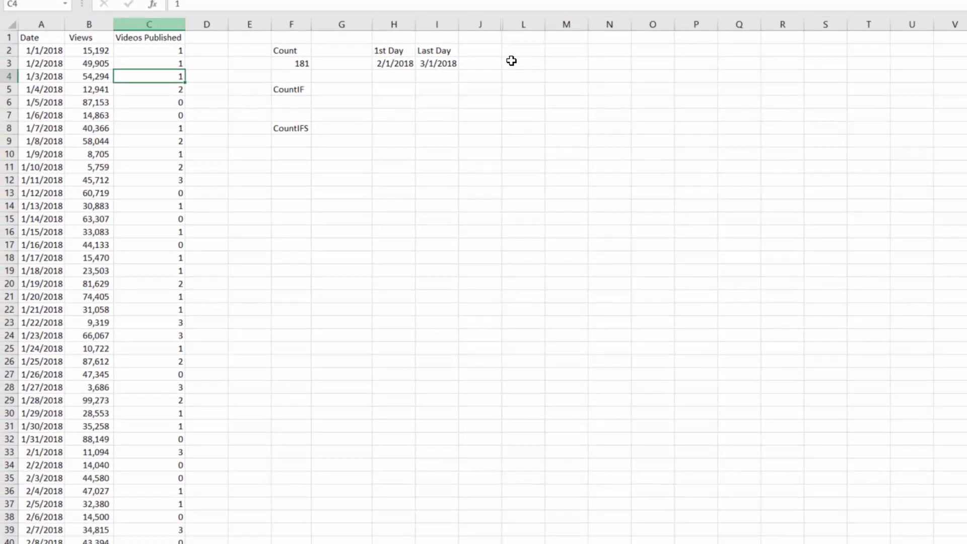
key("ctrl+Down")
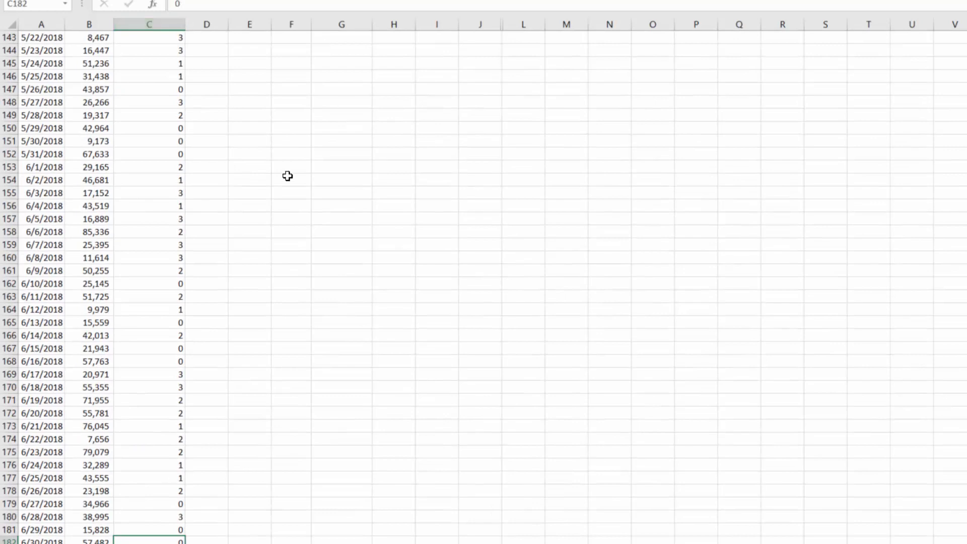
scroll(261, 289, "down", 4)
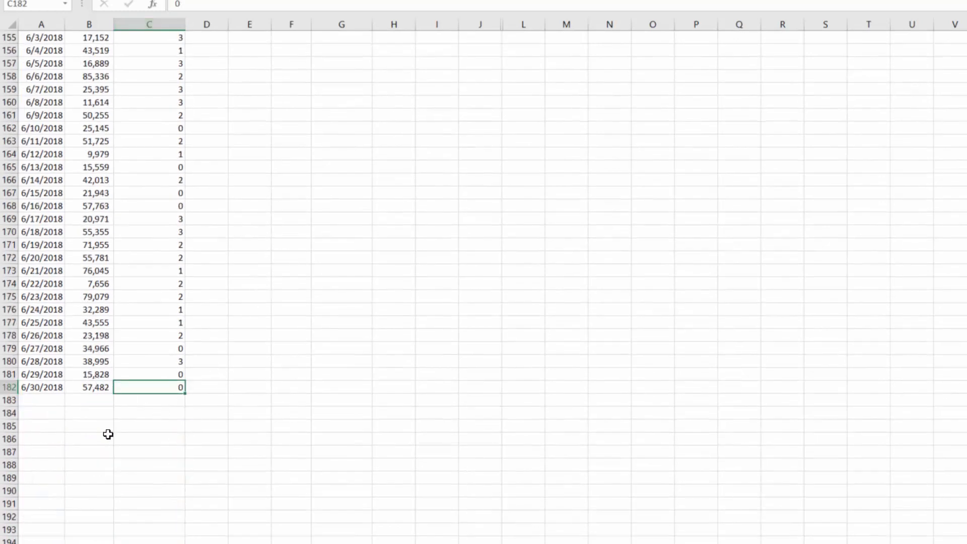
key("ctrl+Up")
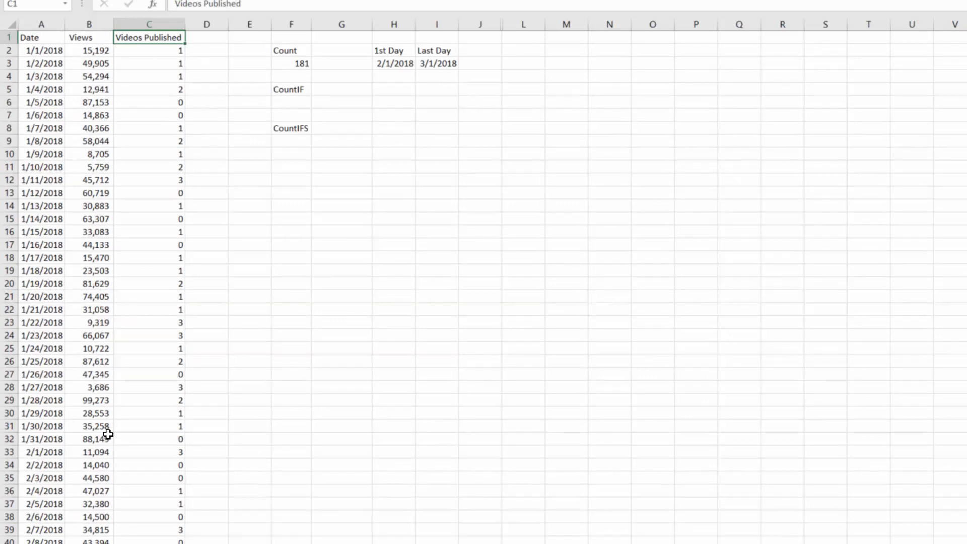
Try replacing the Videos Published header in C1 with 1 to test the count, and undo the replacement
type("1")
key("Return")
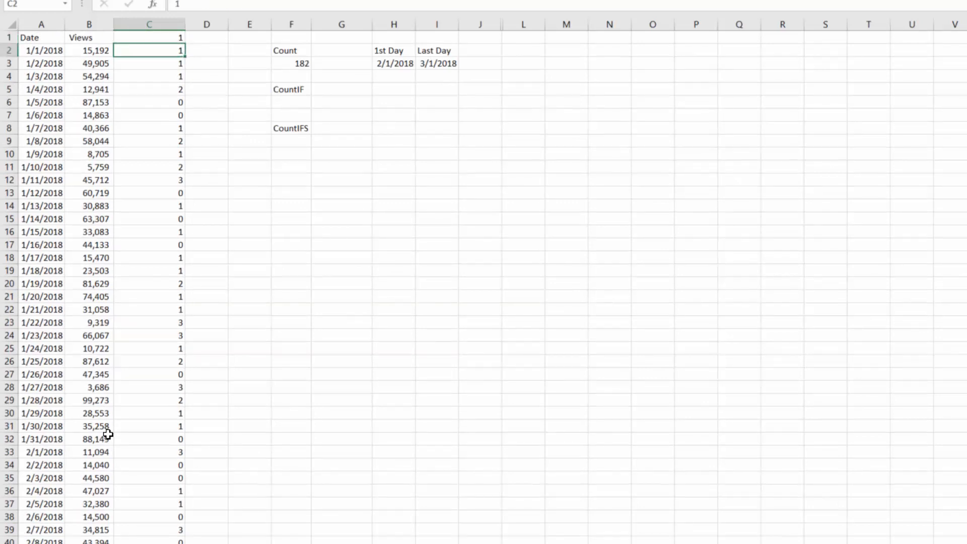
key("ctrl+z")
Clear cells C4 and C7 to test how blanks affect the count, and undo both deletions
key("Down")
key("Down")
key("Down")
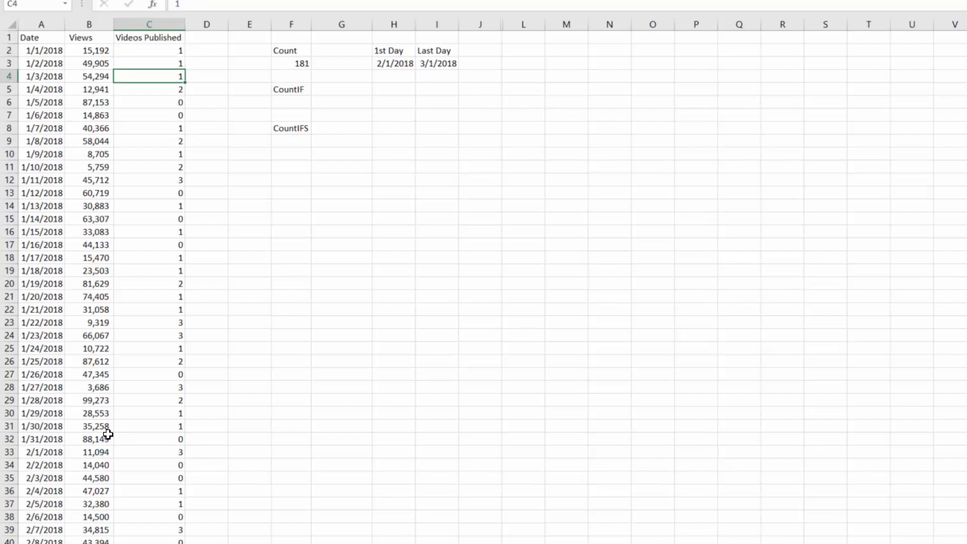
key("Delete")
key("Down")
key("Down")
key("Down")
key("Delete")
key("Down")
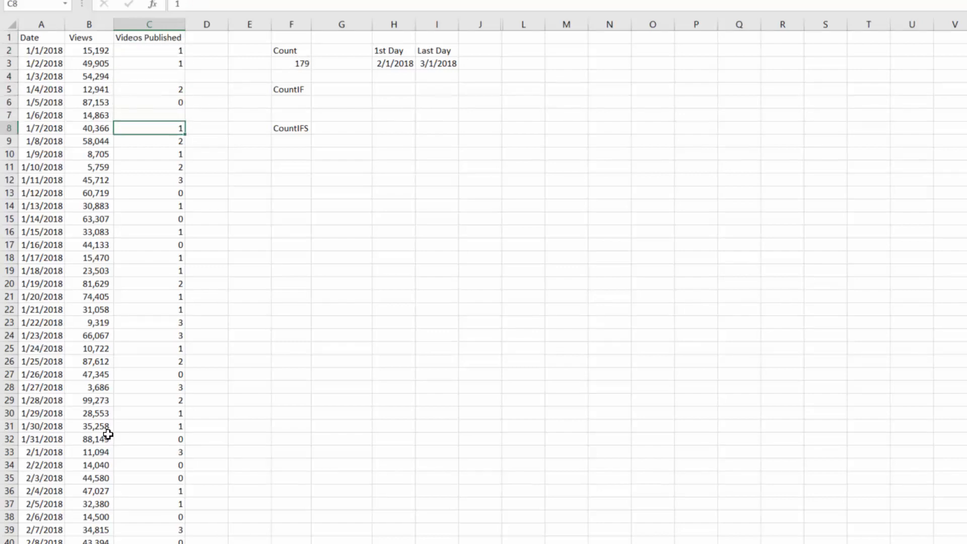
key("ctrl+z")
key("ctrl+z")
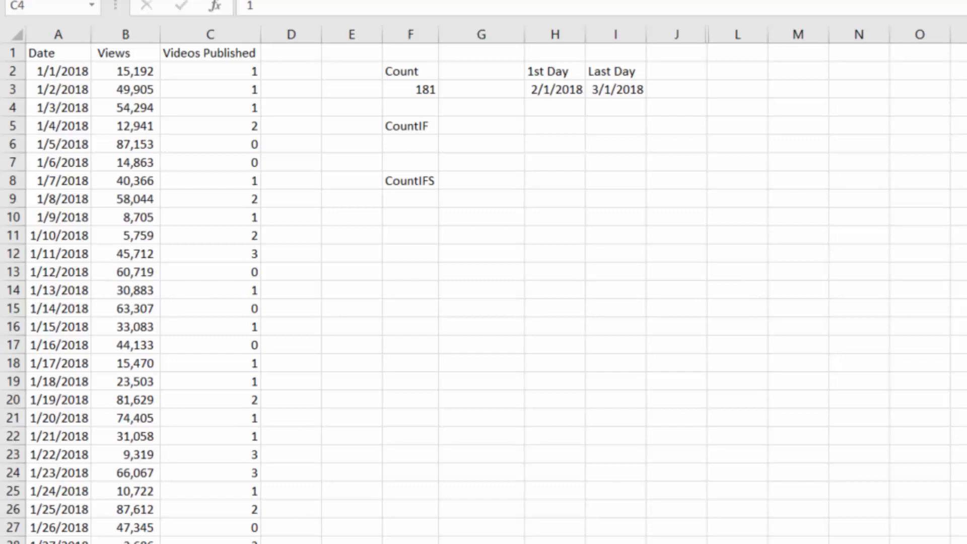
Enter the formula =COUNTIF(C:C,">"&0) in cell F6, under the CountIF label
left_click(419, 147)
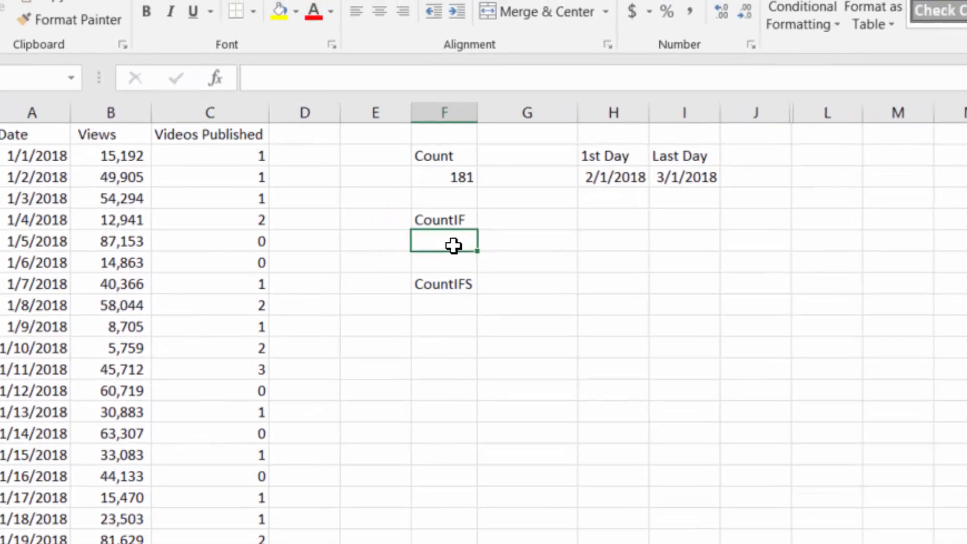
type("=co")
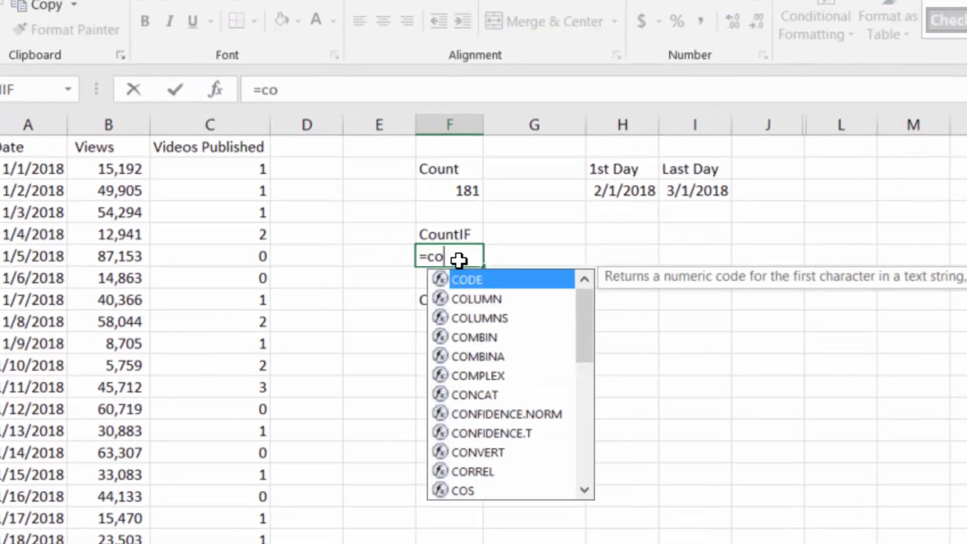
type("untif(")
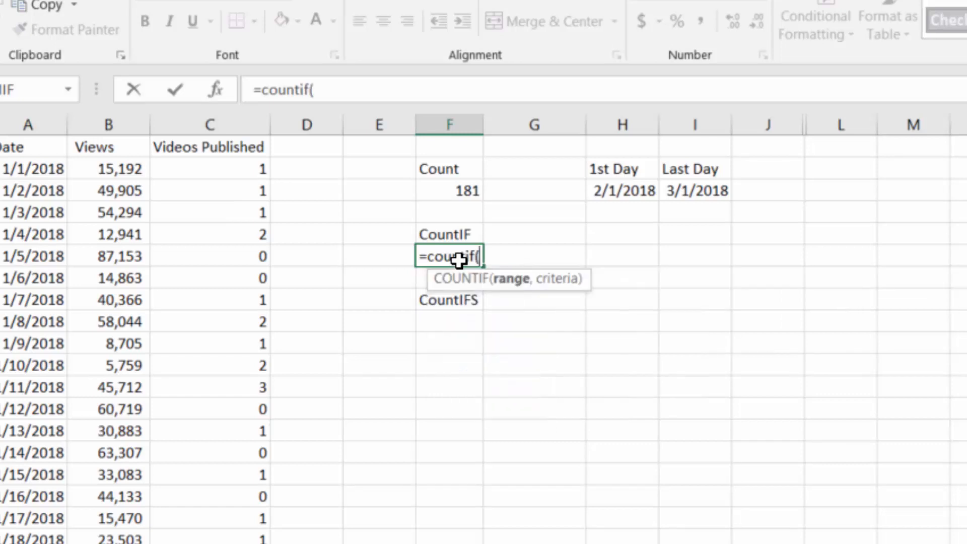
left_click(211, 123)
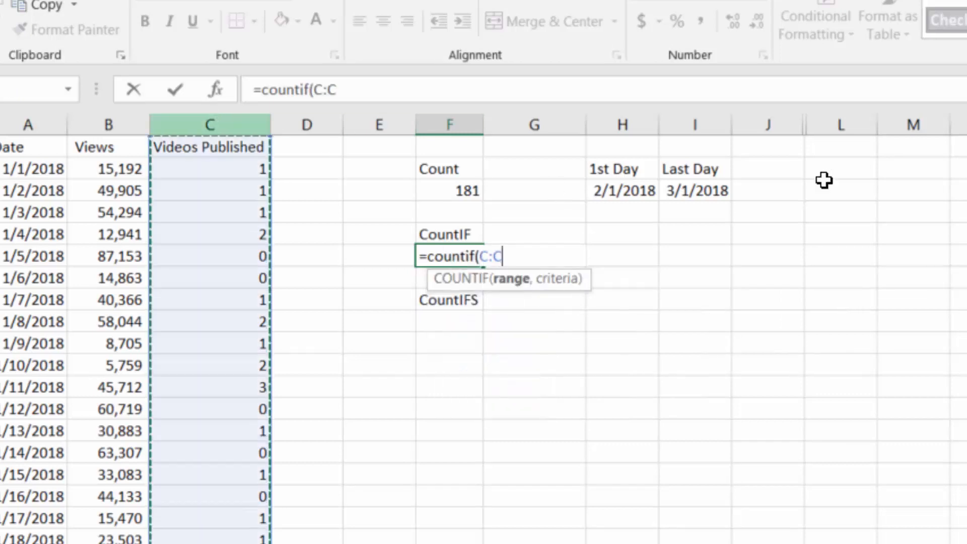
type(",\">\"&0")
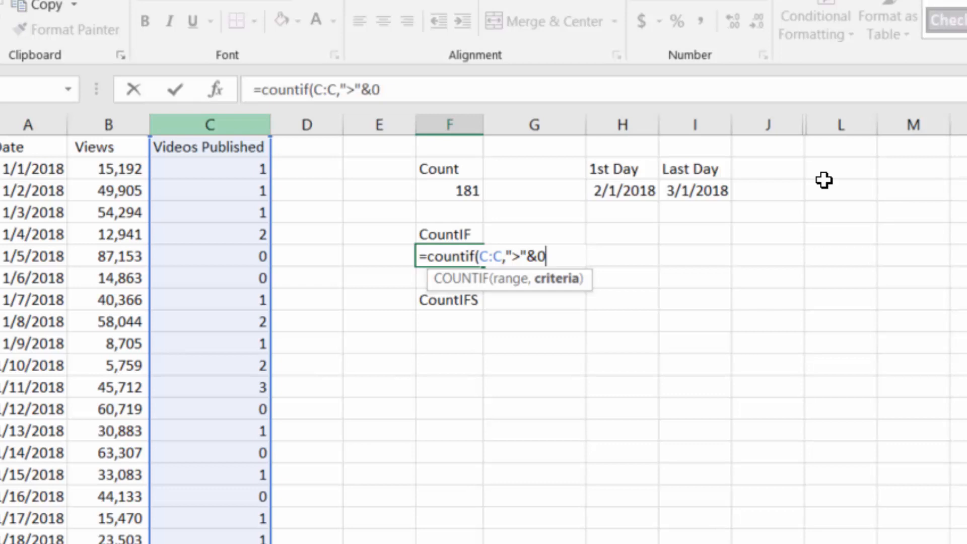
key("Return")
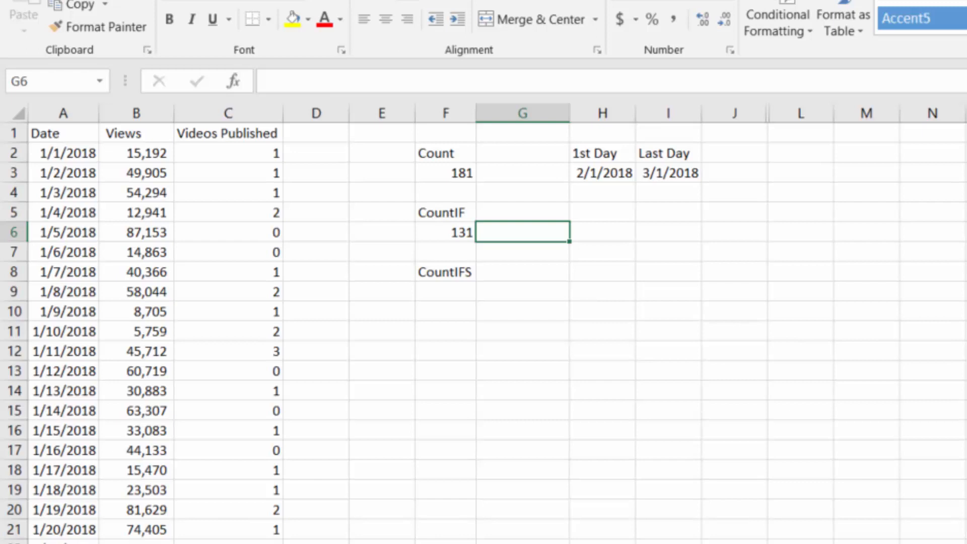
Enter the formula =COUNTIF(A:A,A6) in cell G6 to count how often the date in A6 occurs
type("=co")
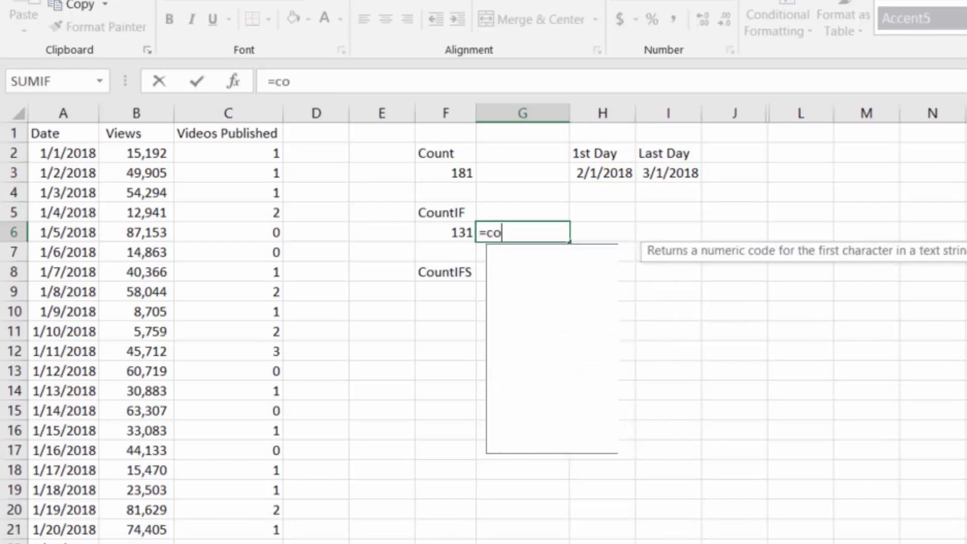
type("untif(")
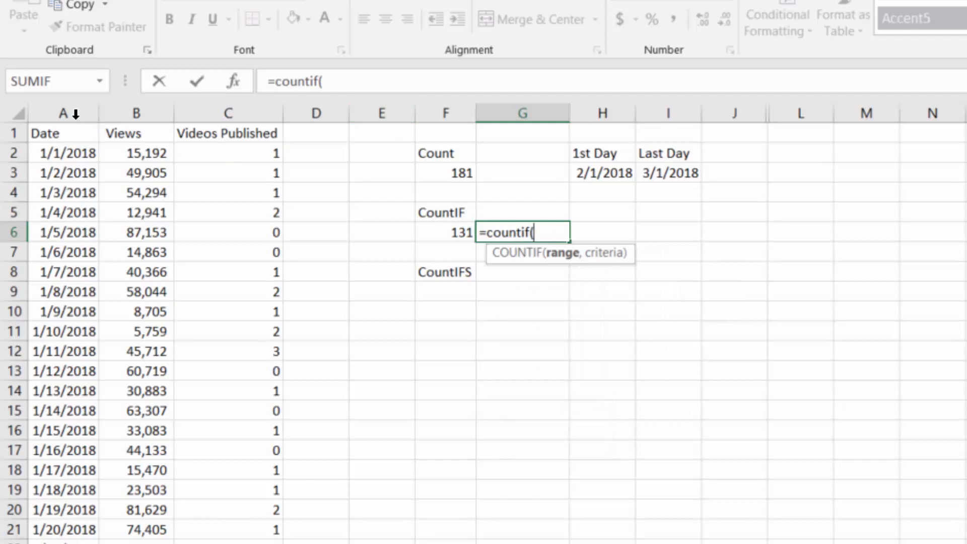
left_click(76, 115)
type(",")
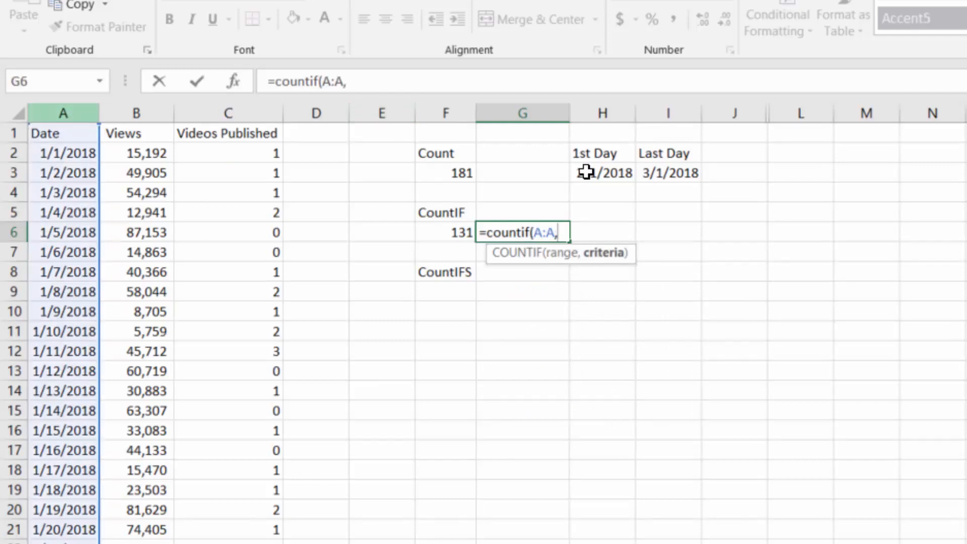
left_click(69, 234)
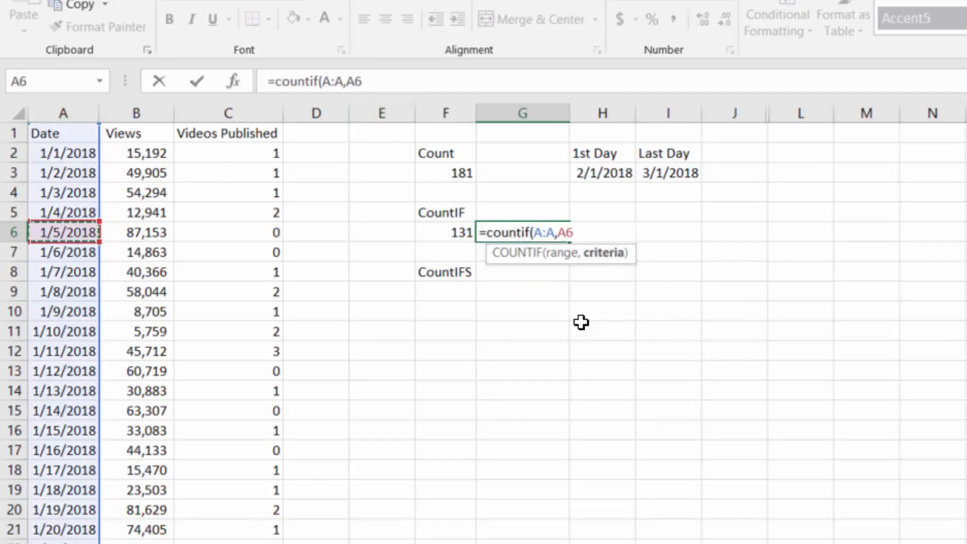
type(")")
key("Return")
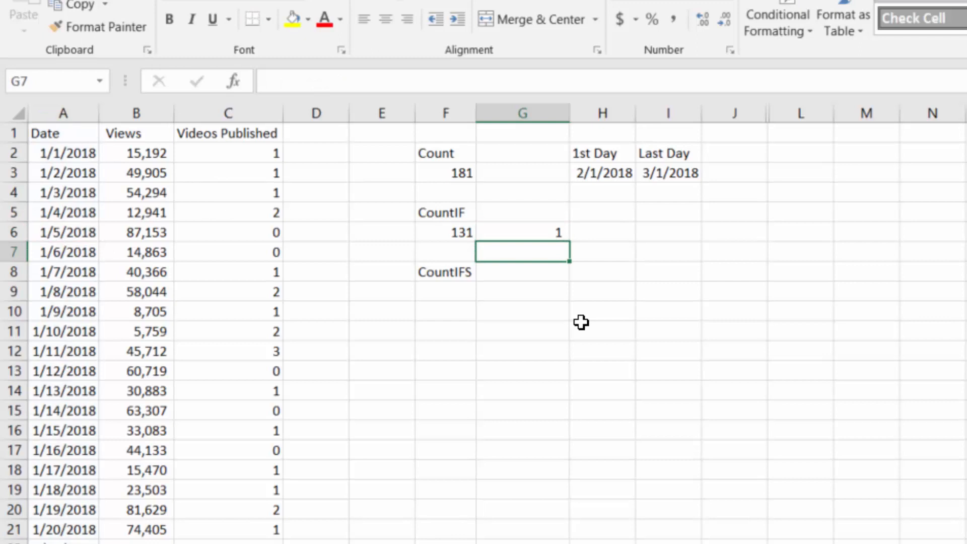
Copy the date in A6 over cell A7 and check the duplicate-date count in G6
left_click(68, 234)
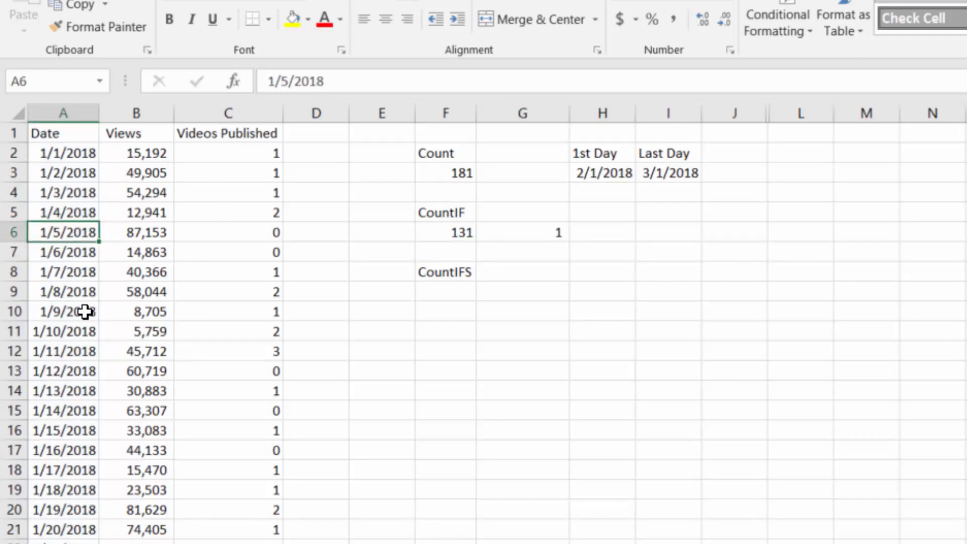
key("ctrl+c")
left_click(81, 255)
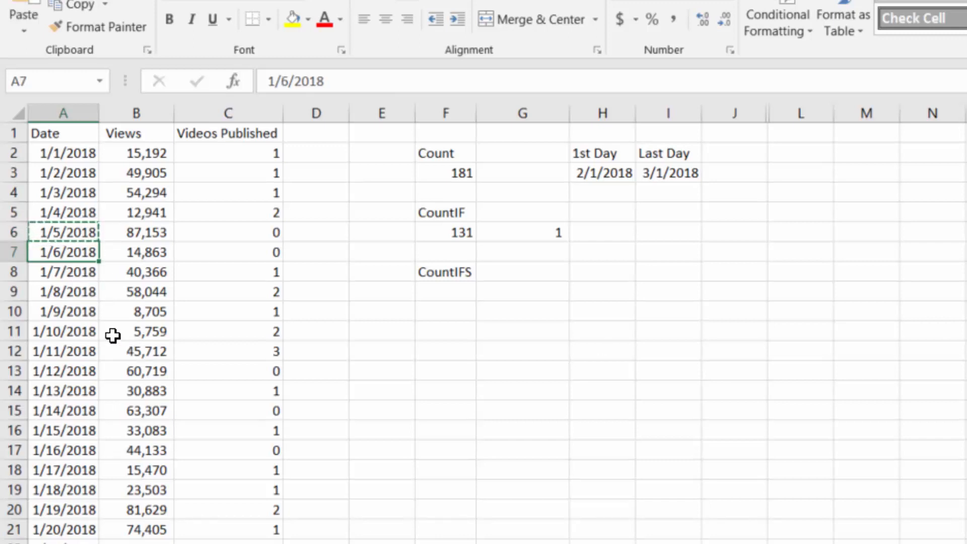
key("ctrl+v")
left_click(547, 234)
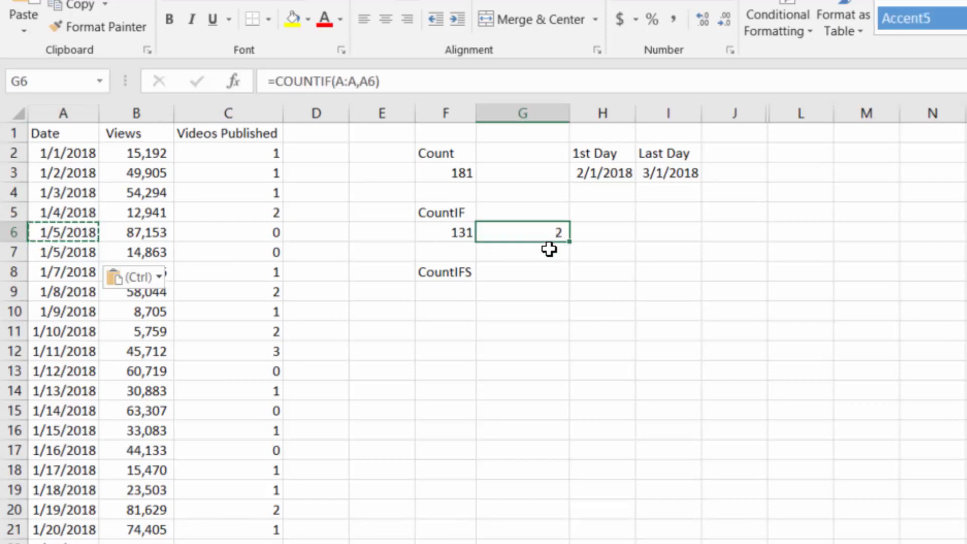
key("Escape")
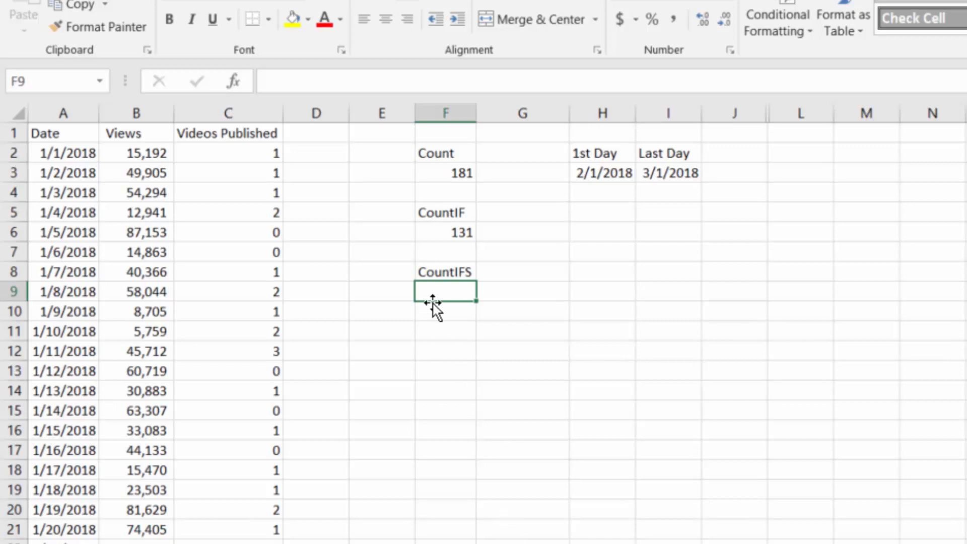
Begin a COUNTIFS formula in F9 with column B as the first criteria range and the criterion ">"&20000
type("=cou")
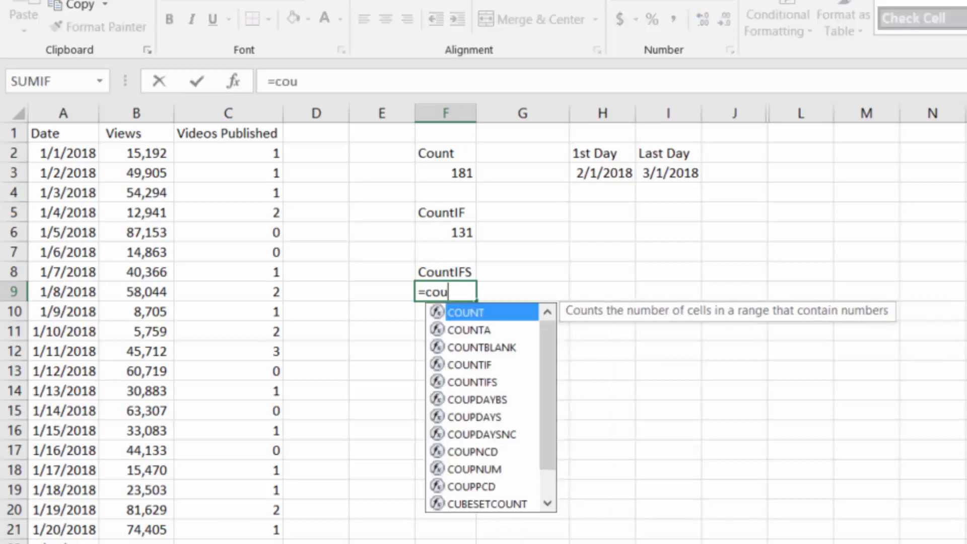
type("ntifs(")
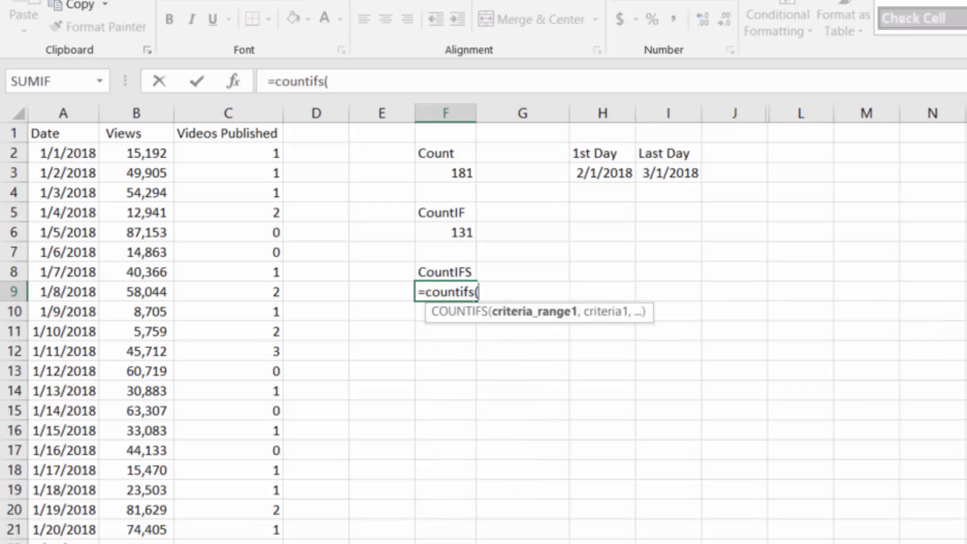
left_click(157, 113)
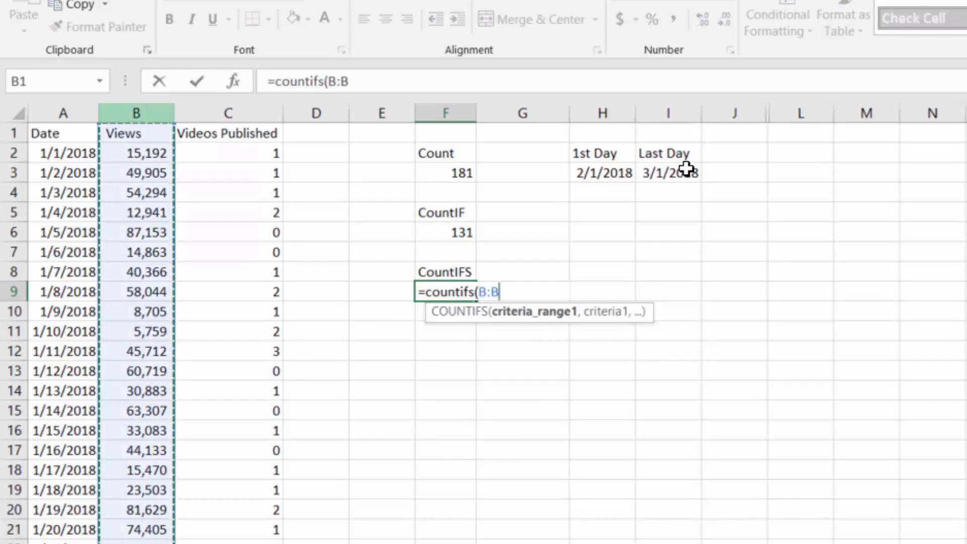
type(",\">\"&")
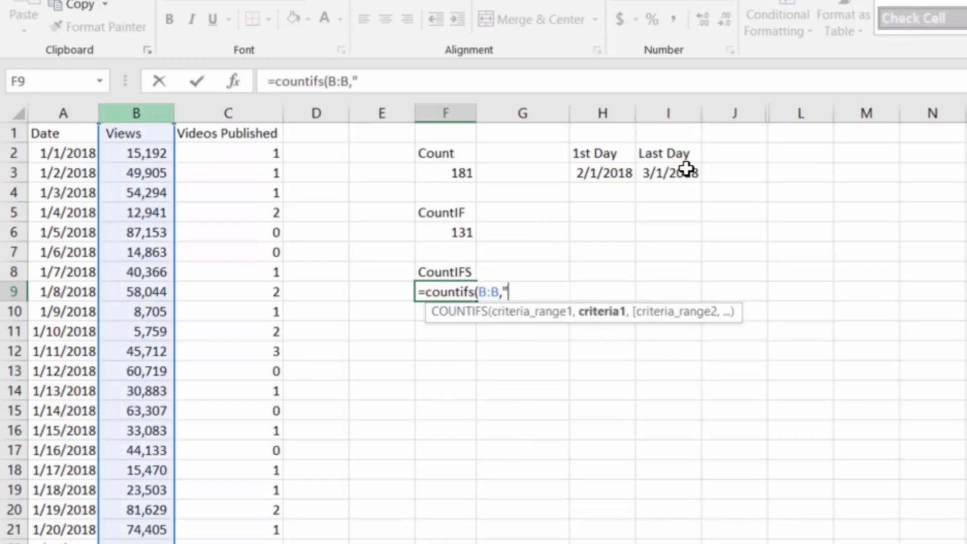
type("299")
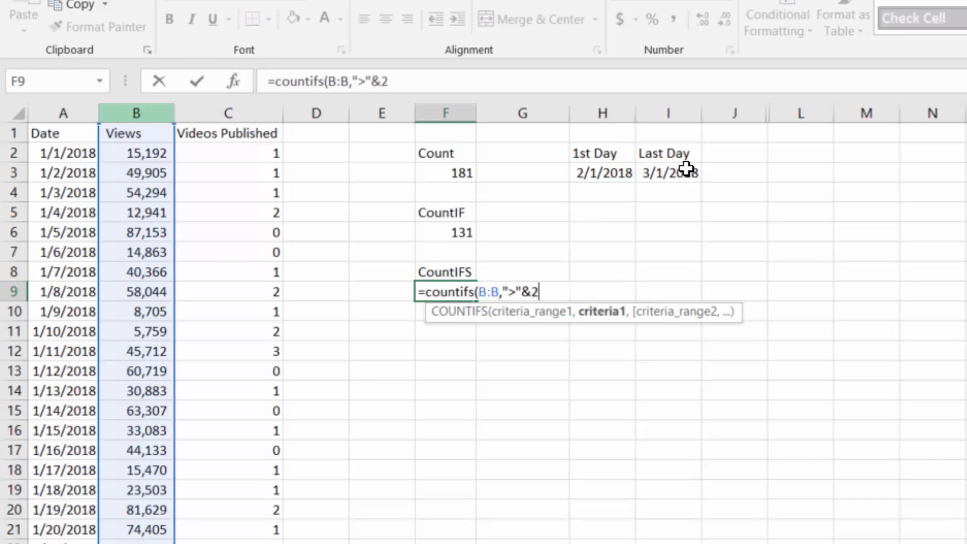
key("BackSpace")
key("BackSpace")
type("0000")
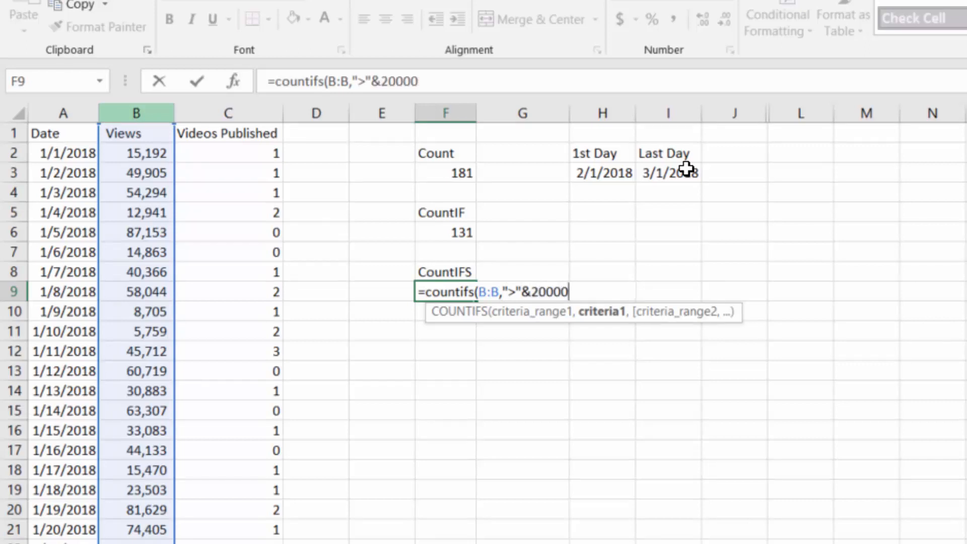
Add a second condition to the COUNTIFS formula, requiring dates in column A to meet ">="&H3
type(",")
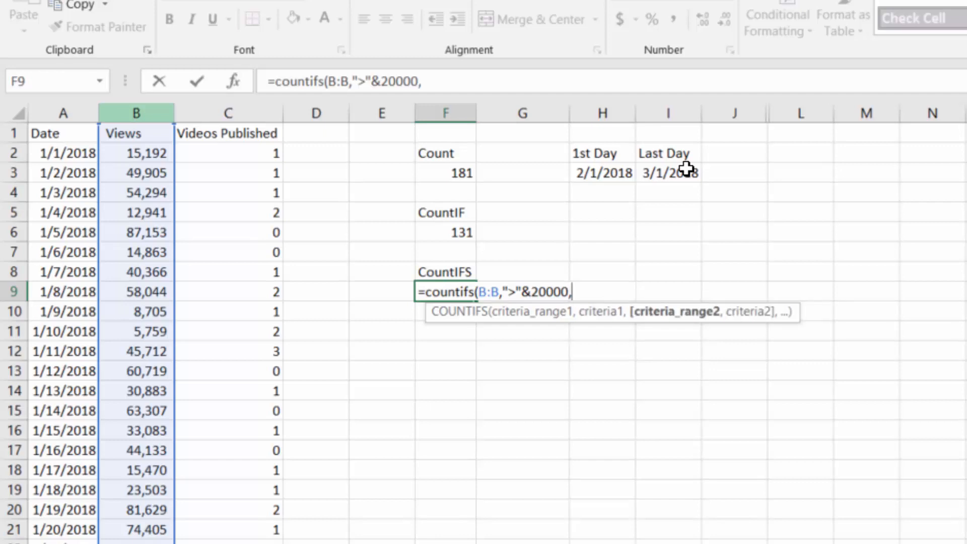
left_click(72, 106)
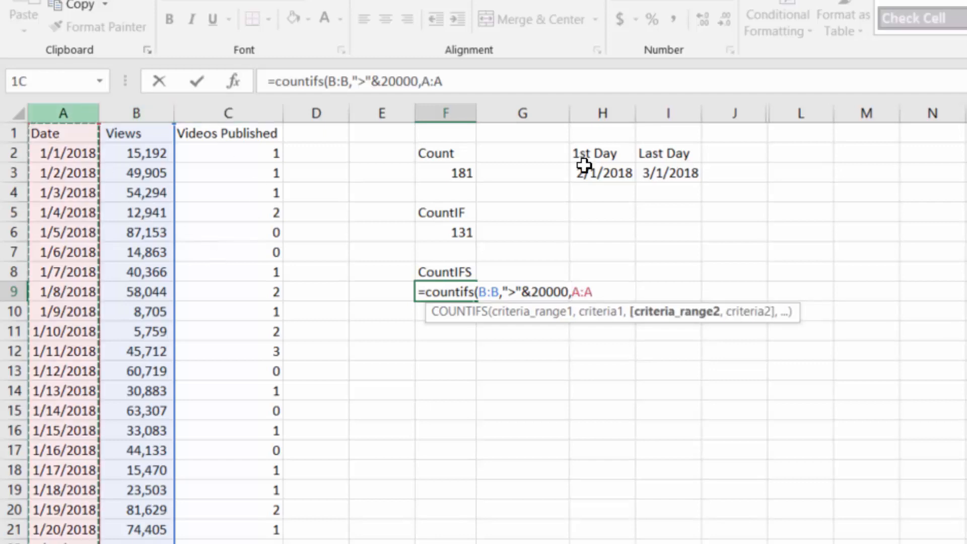
type(",\"")
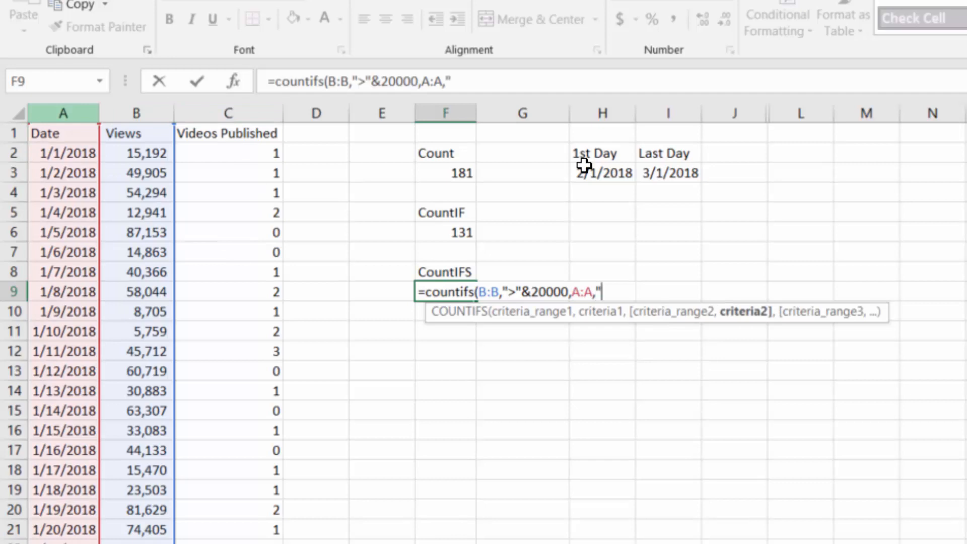
type(">=\"&")
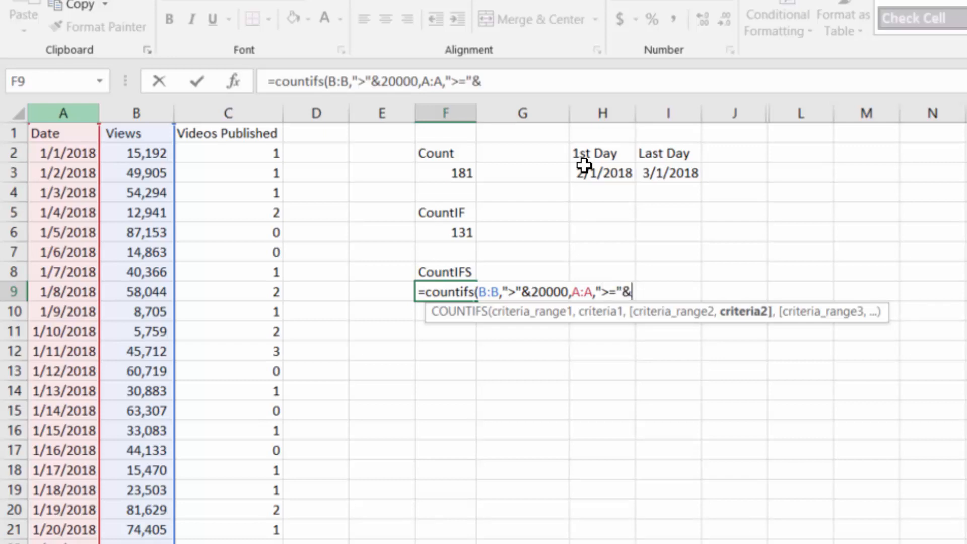
left_click(613, 175)
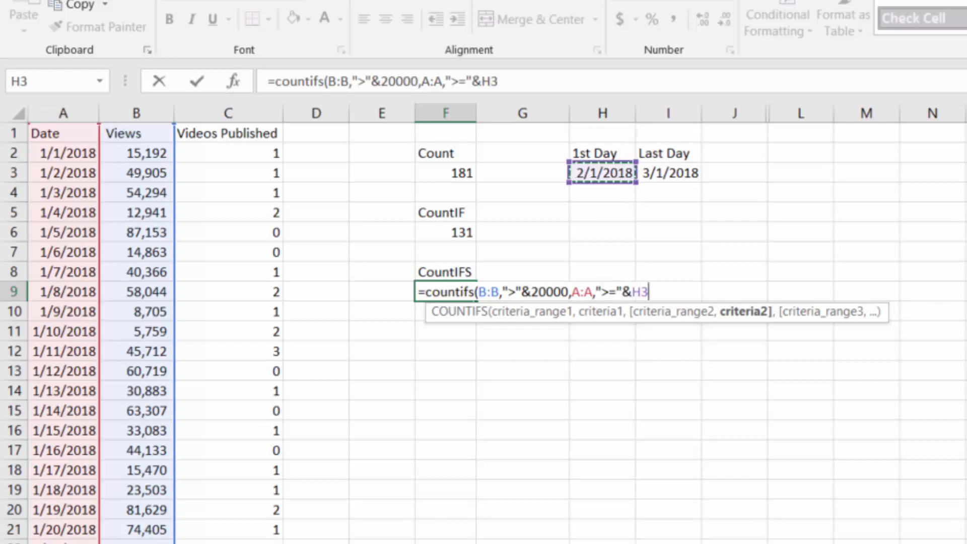
Add a third condition requiring column A dates to meet "<"&I3, and complete the COUNTIFS formula in F9
type(",")
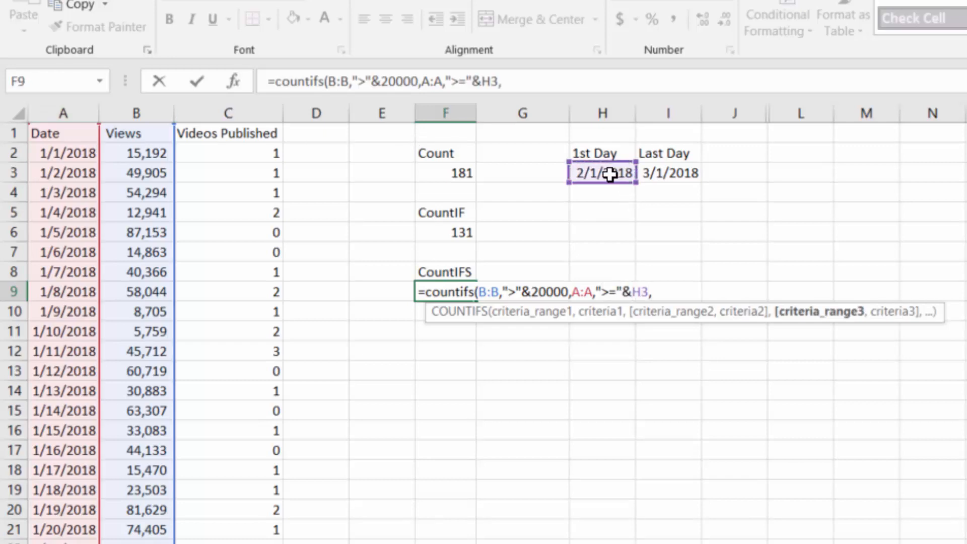
left_click(68, 112)
type(",")
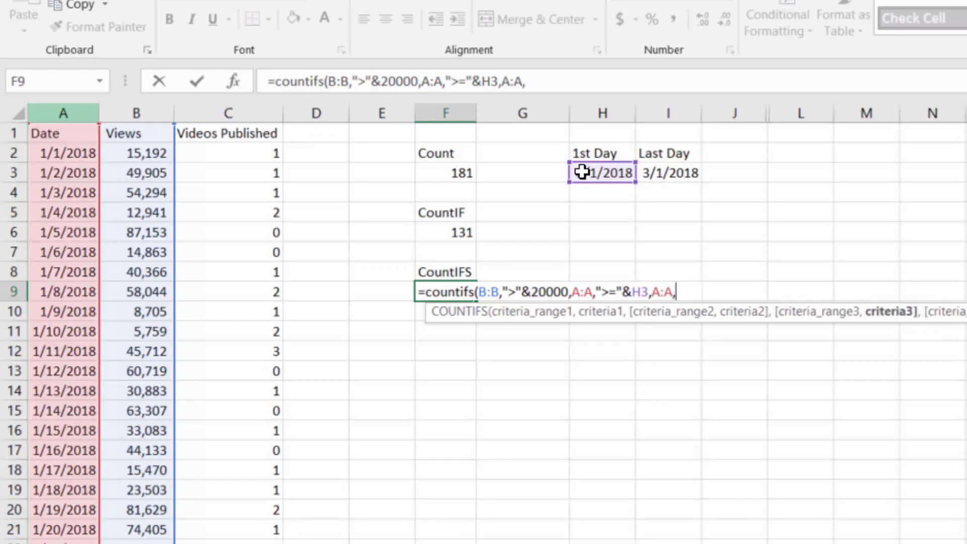
type("\"<\"&")
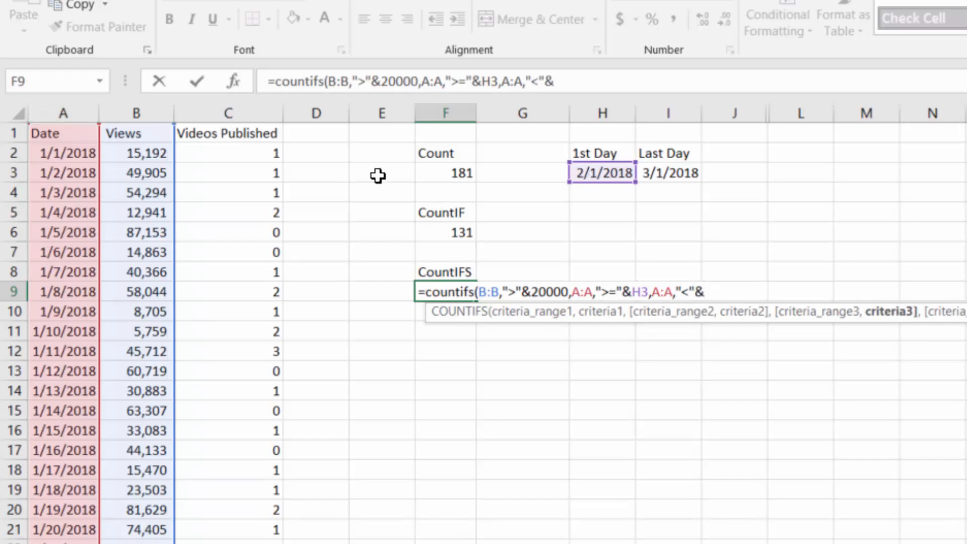
left_click(685, 170)
key("Return")
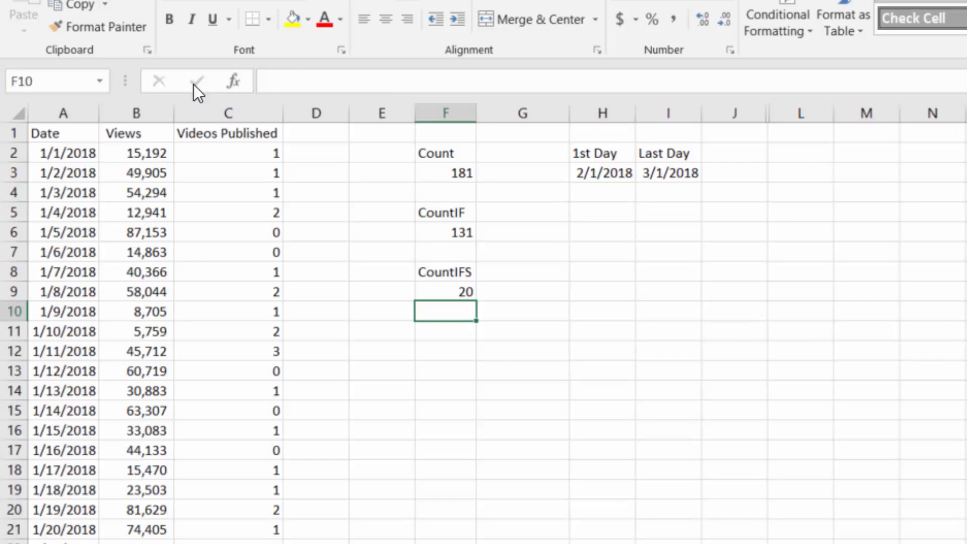
Replace the first criteria range B:B with C:C in the COUNTIFS formula in F9
key("Up")
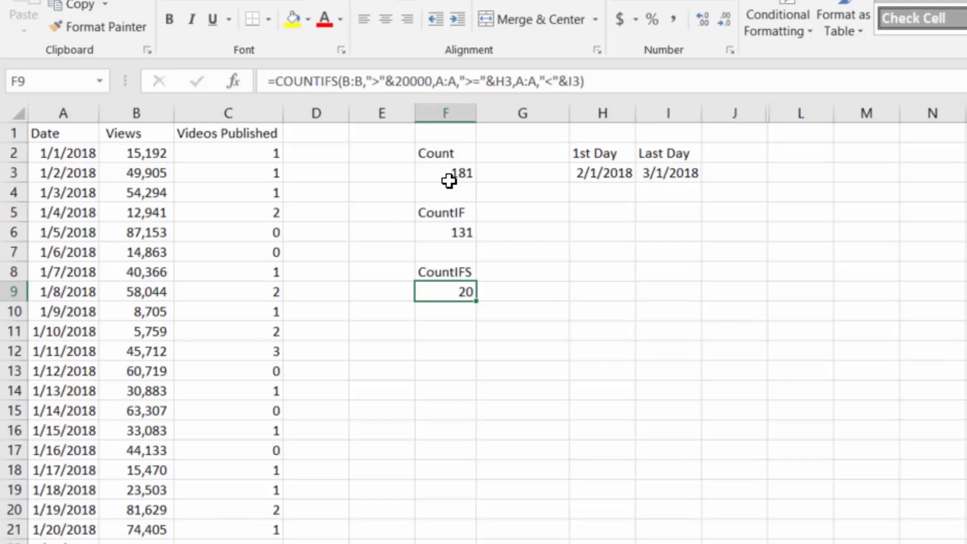
left_click(360, 81)
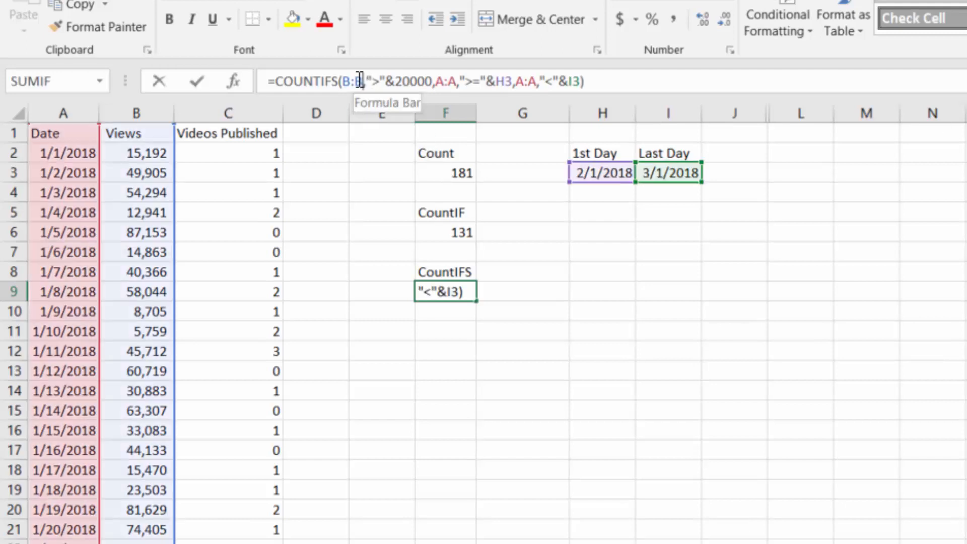
left_click_drag(363, 81, 343, 80)
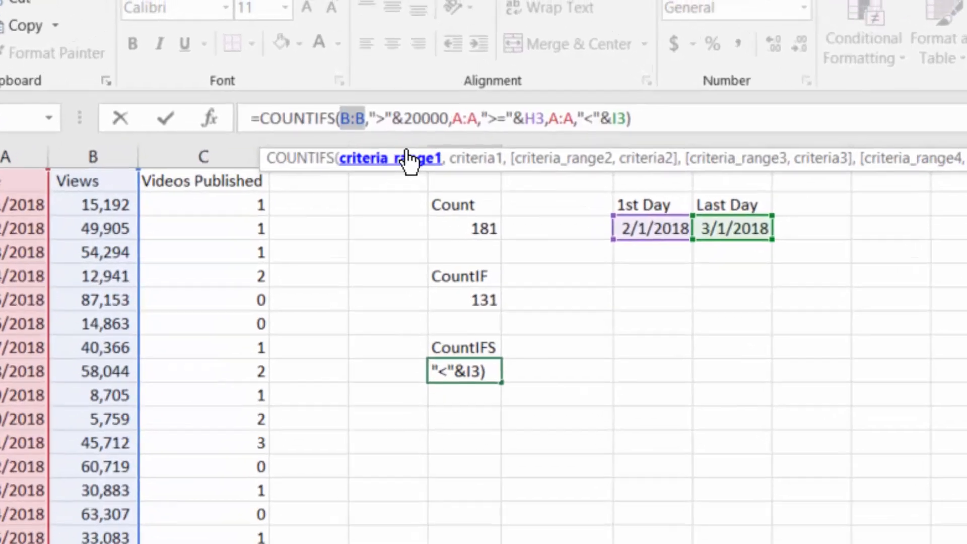
type("C")
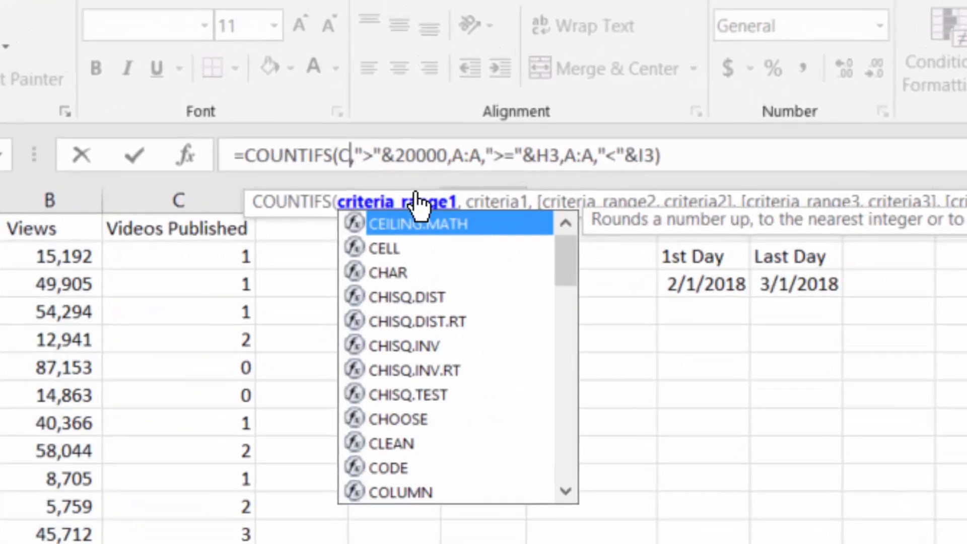
type(":C")
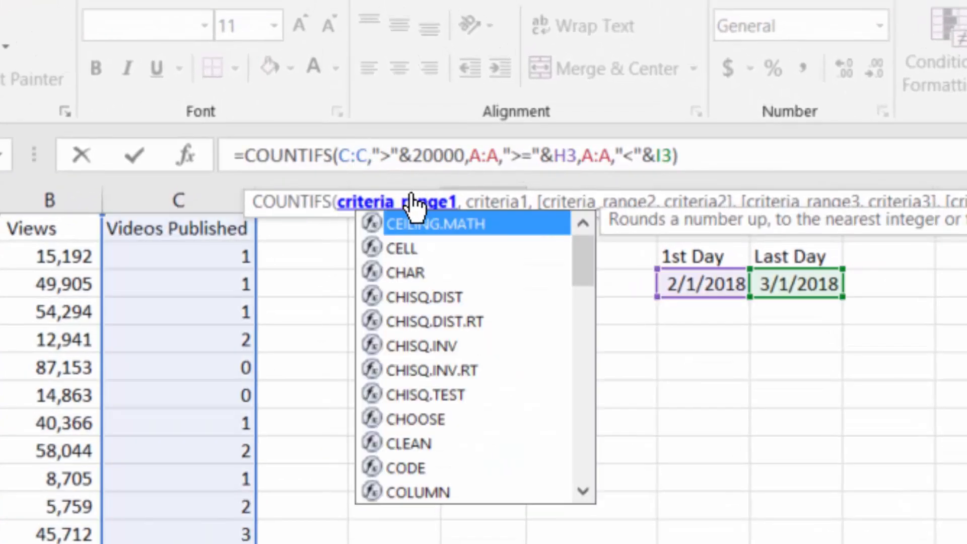
Set the first criterion of the F9 formula to ">"&0 and commit the edited formula
left_click(463, 156)
key("BackSpace")
key("BackSpace")
key("BackSpace")
key("BackSpace")
key("BackSpace")
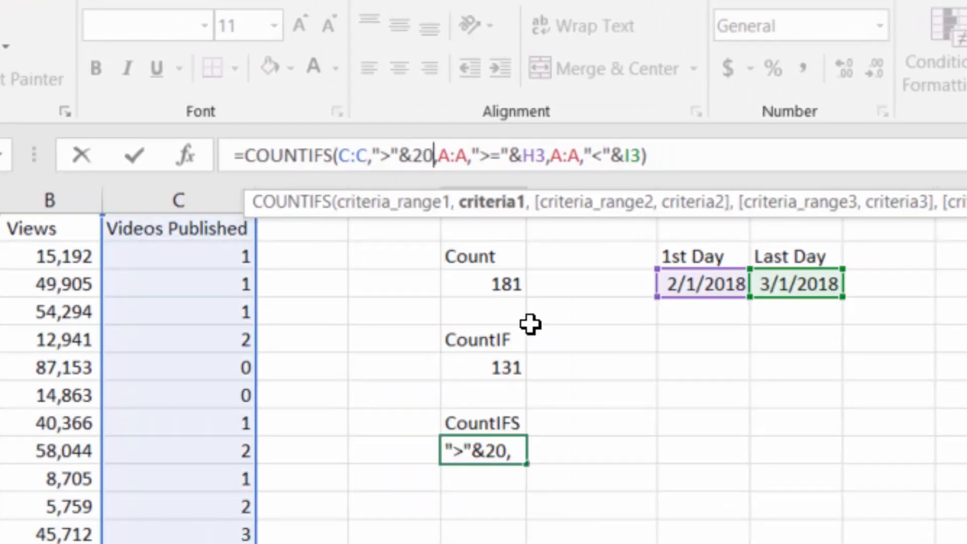
key("Right")
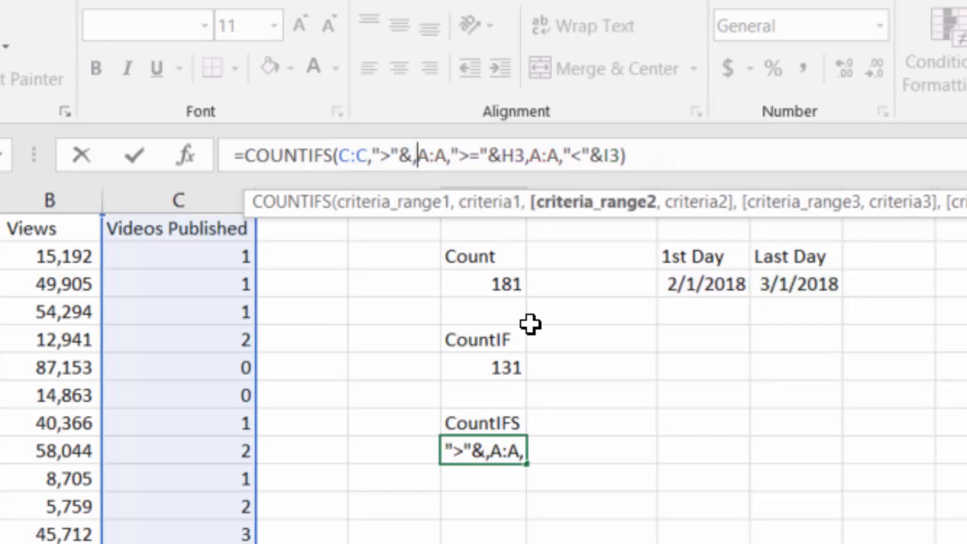
key("Left")
type("0")
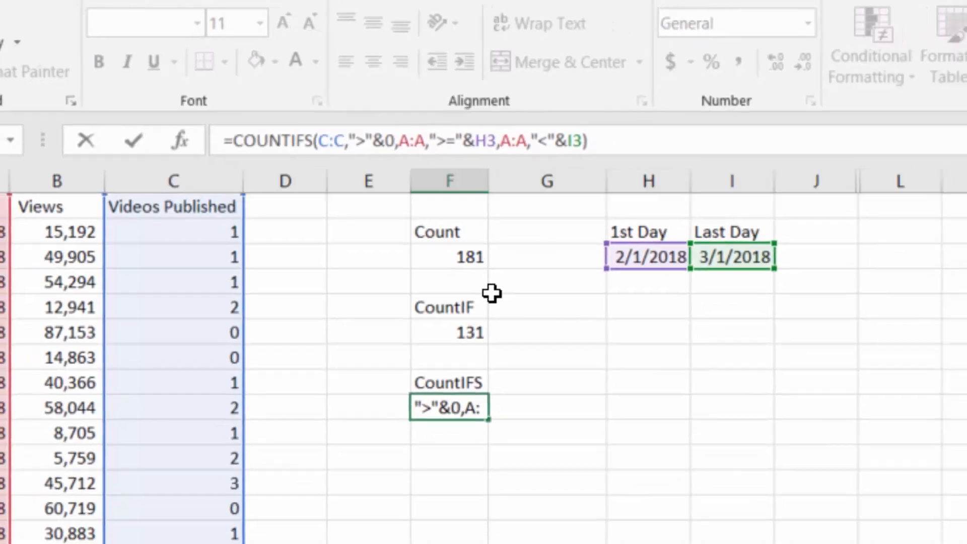
key("Return")
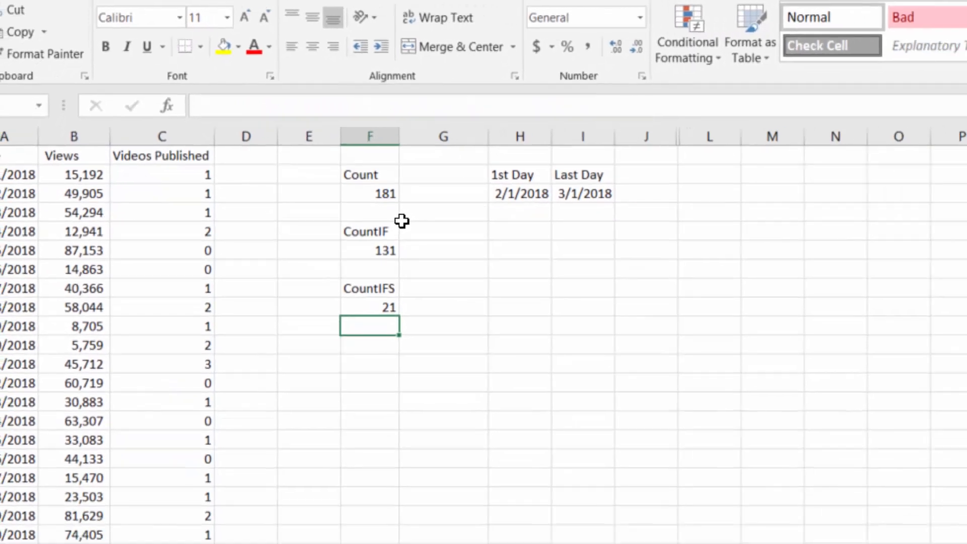